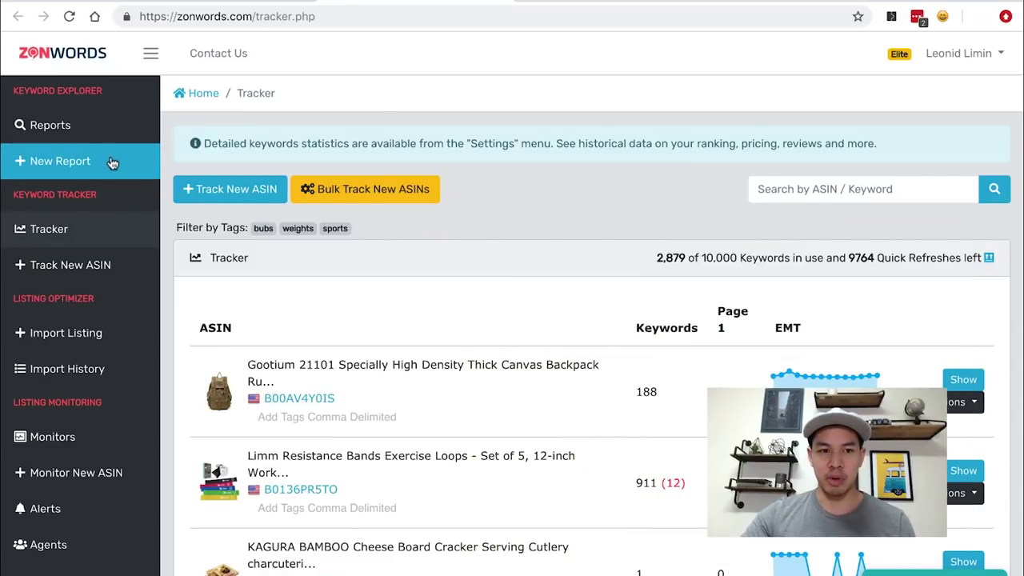
Start a new report and load the listing for ASIN B07B7P6C42 into the Optimizer
click(112, 161)
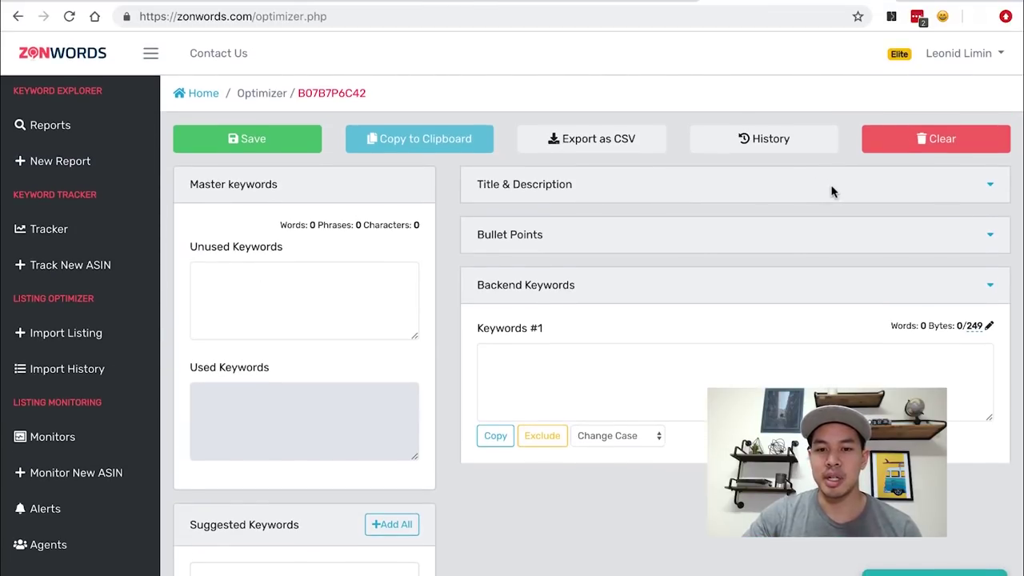
Expand Title & Description and Bullet Points for ASIN B07B7P6C42, then focus Unused Keywords
click(990, 188)
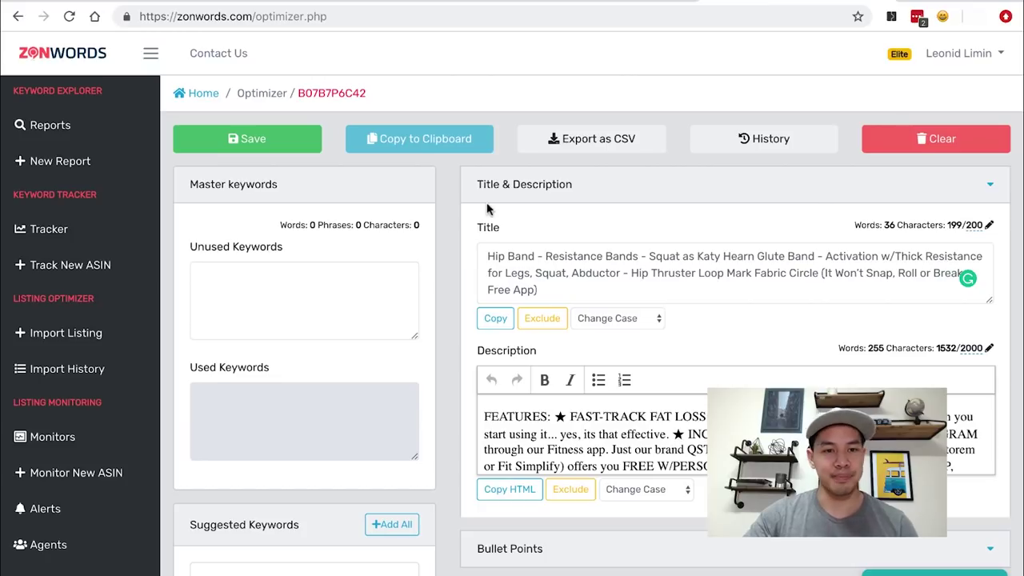
double_click(330, 99)
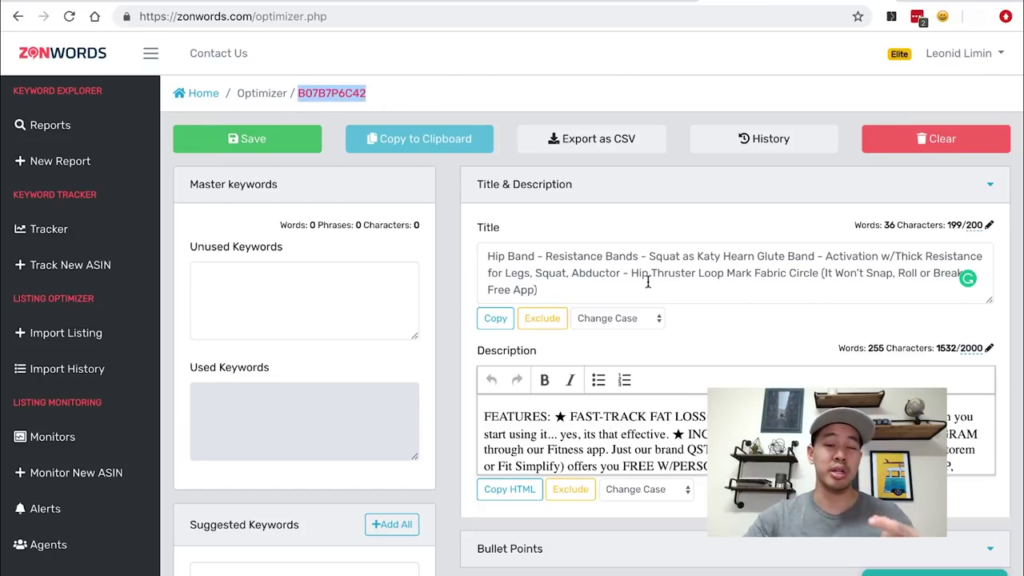
scroll(492, 344, down, 1)
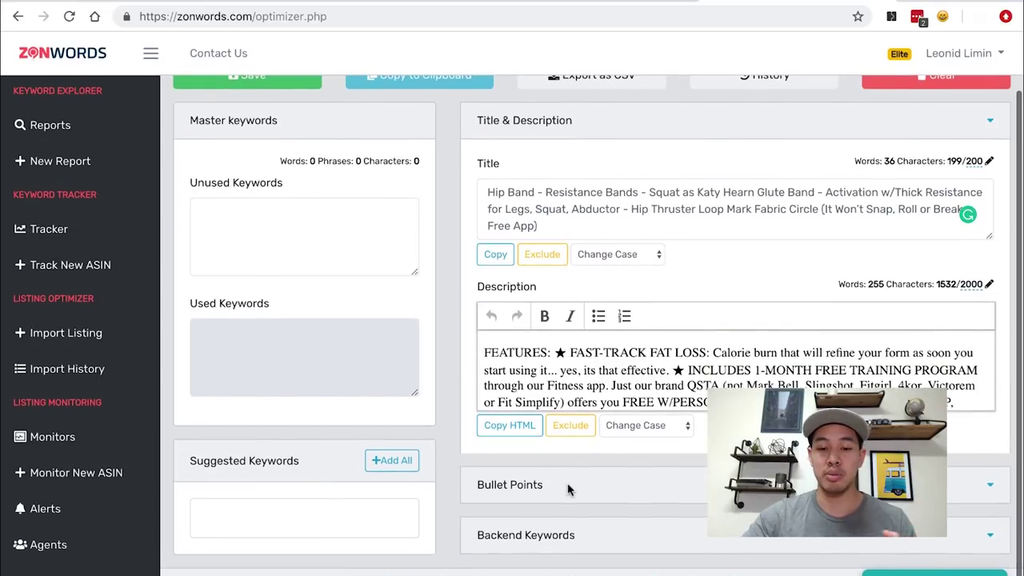
click(568, 420)
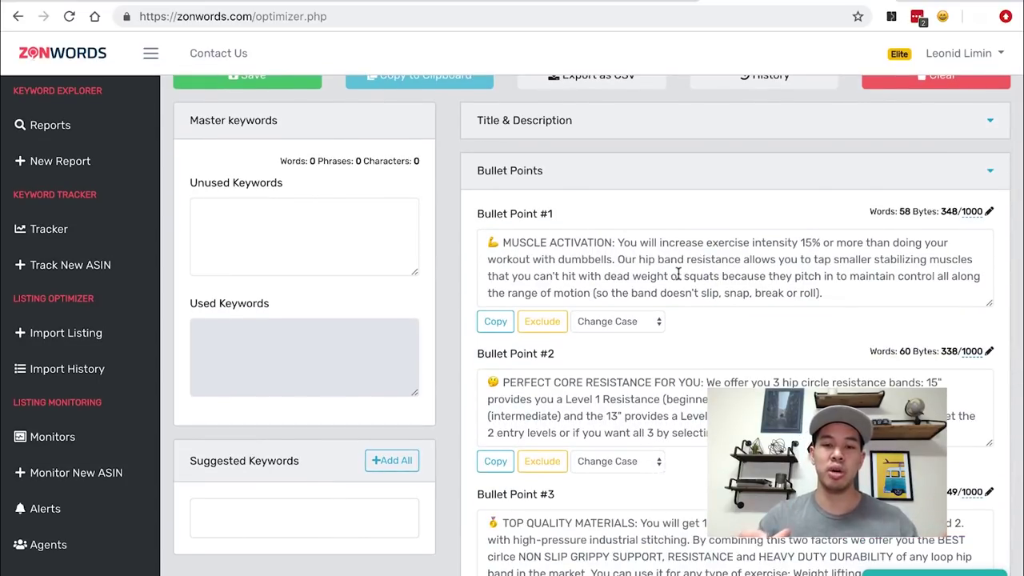
click(291, 200)
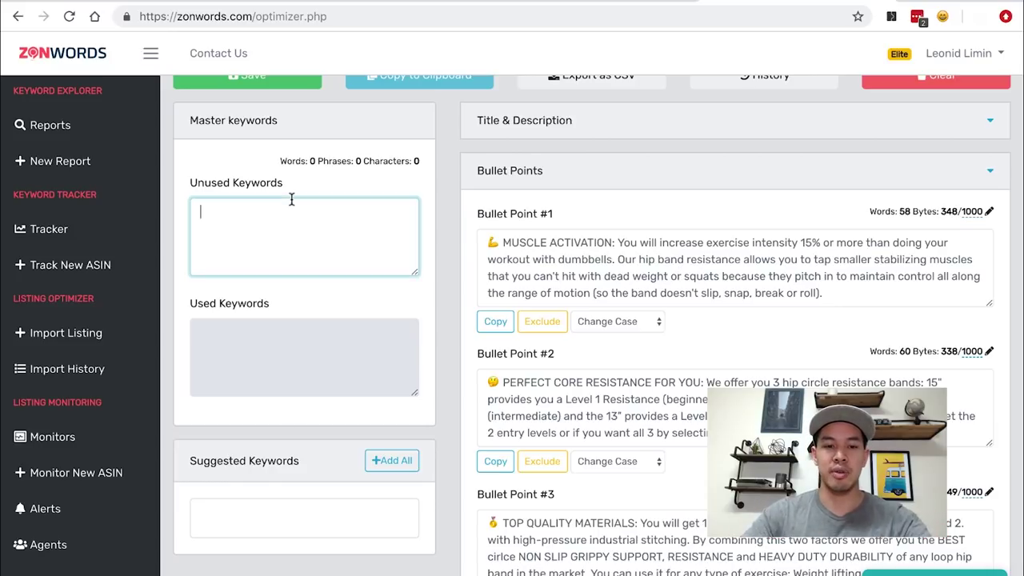
Enter 'muscle' and move 'muscle activation' into Used Keywords
text(muscle activation)
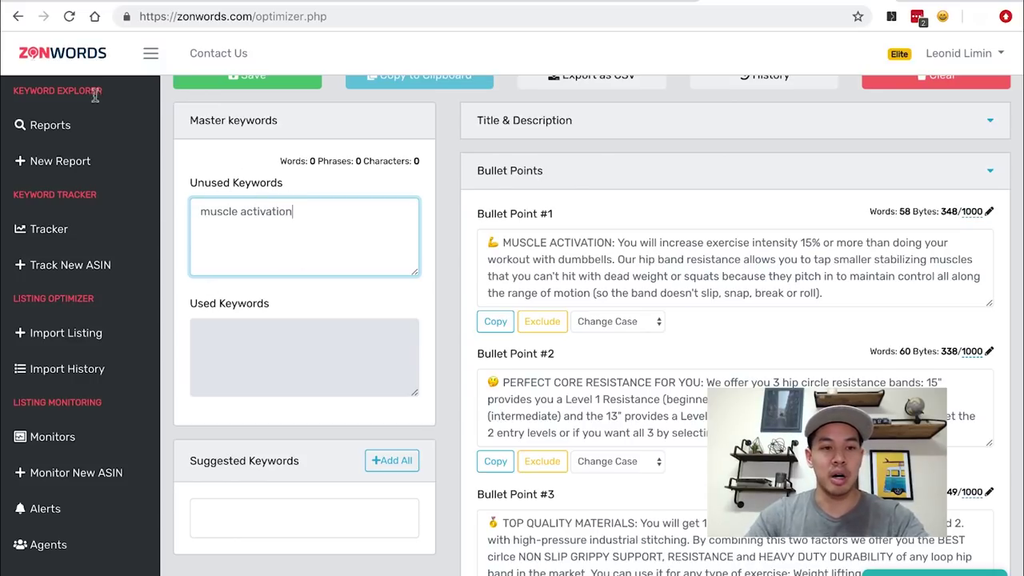
click(430, 319)
click(376, 225)
Paste Bullet Point #1's text into Unused Keywords so 'snap' is matched as used
click(777, 270)
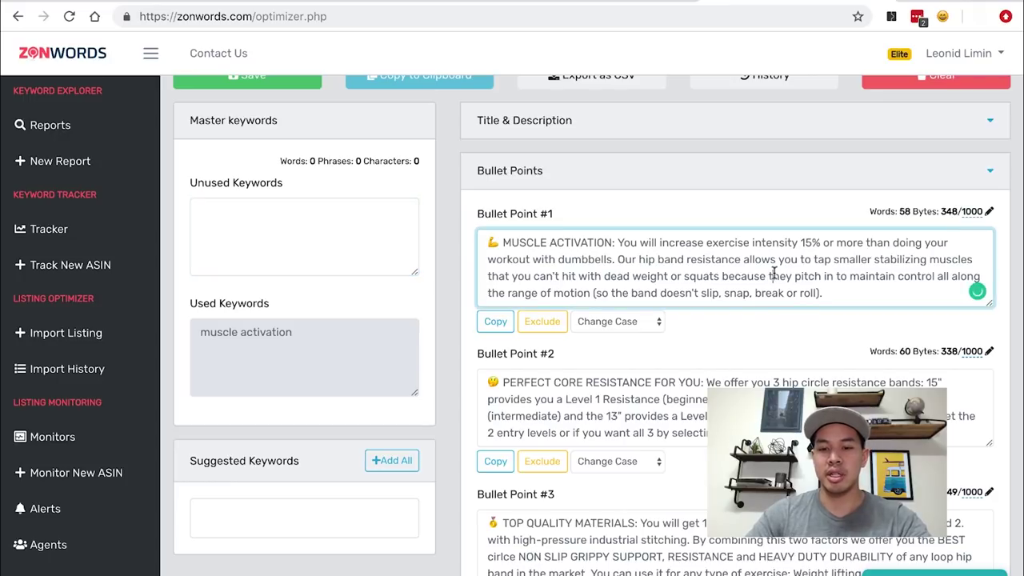
key(ctrl+a)
key(ctrl+c)
click(322, 232)
key(ctrl+v)
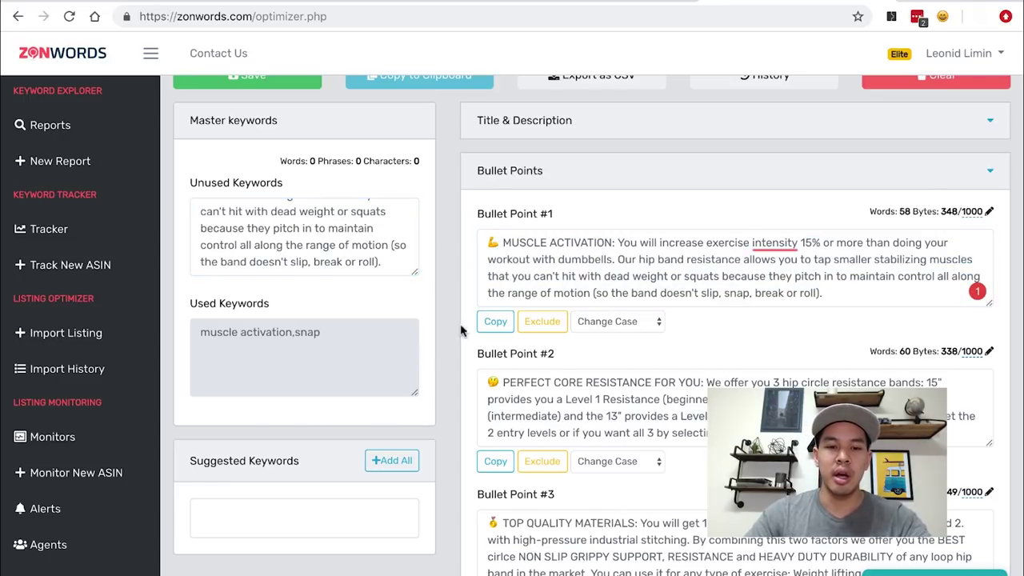
click(296, 339)
Clear all text from the Unused Keywords box, leaving it empty
click(306, 249)
key(ctrl+a)
key(BackSpace)
click(319, 353)
click(328, 214)
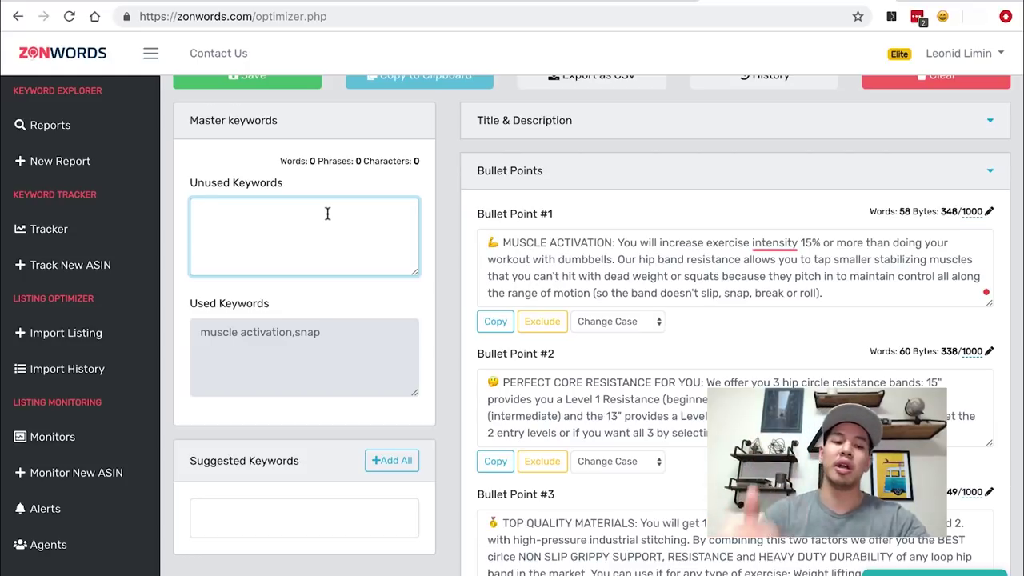
Enter 'black pencil' as a new unused keyword
click(314, 338)
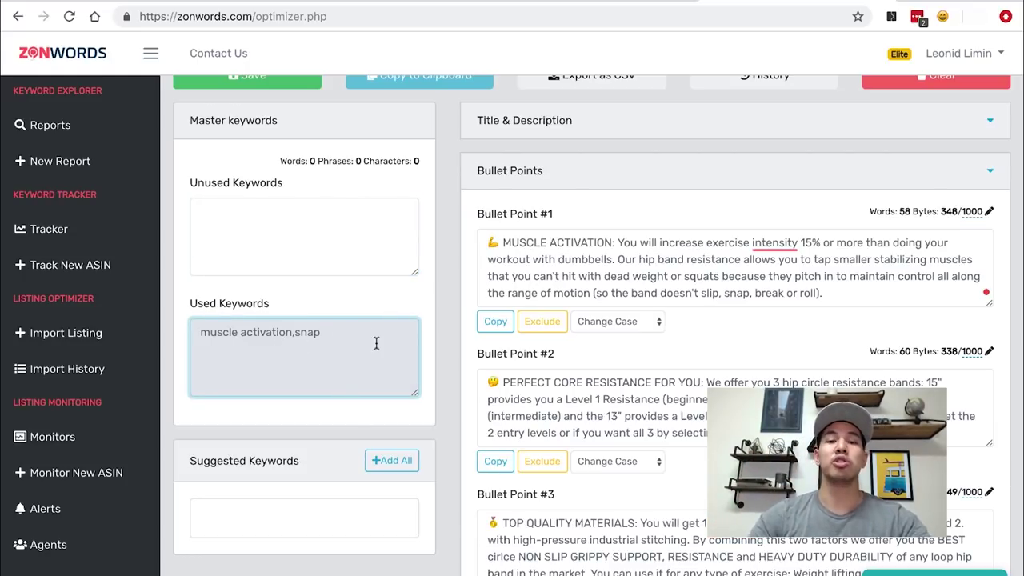
click(340, 231)
text(black peni)
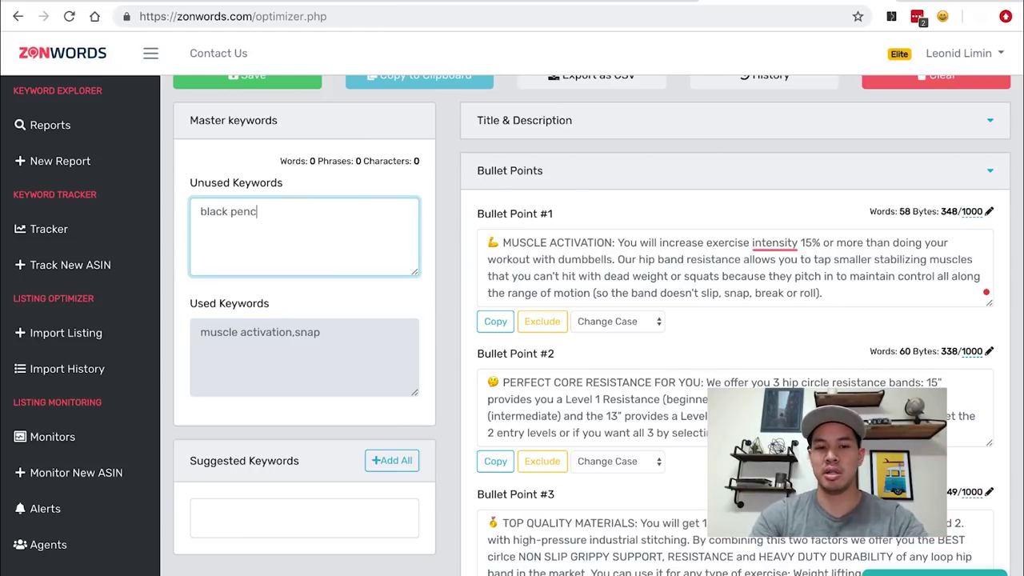
text(il)
click(462, 409)
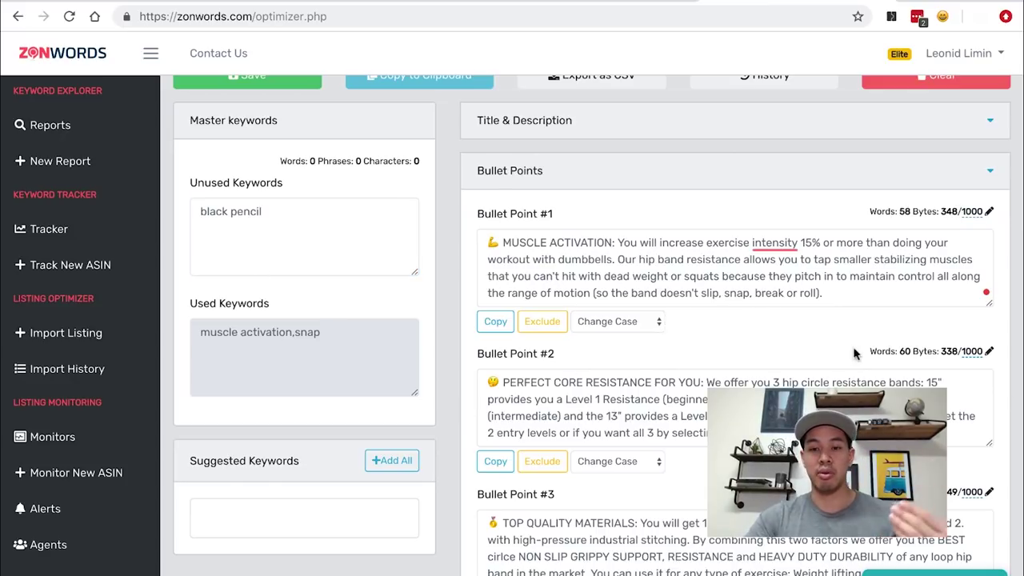
Insert 'black pencil' before 'You' in Bullet Point #3's text
scroll(628, 352, down, 3)
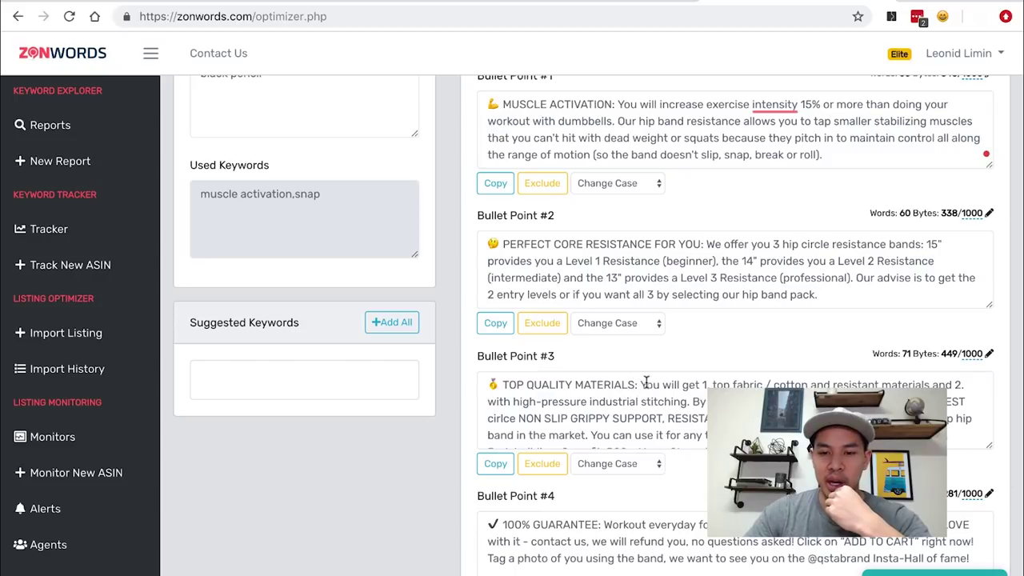
click(640, 384)
text(black pencil)
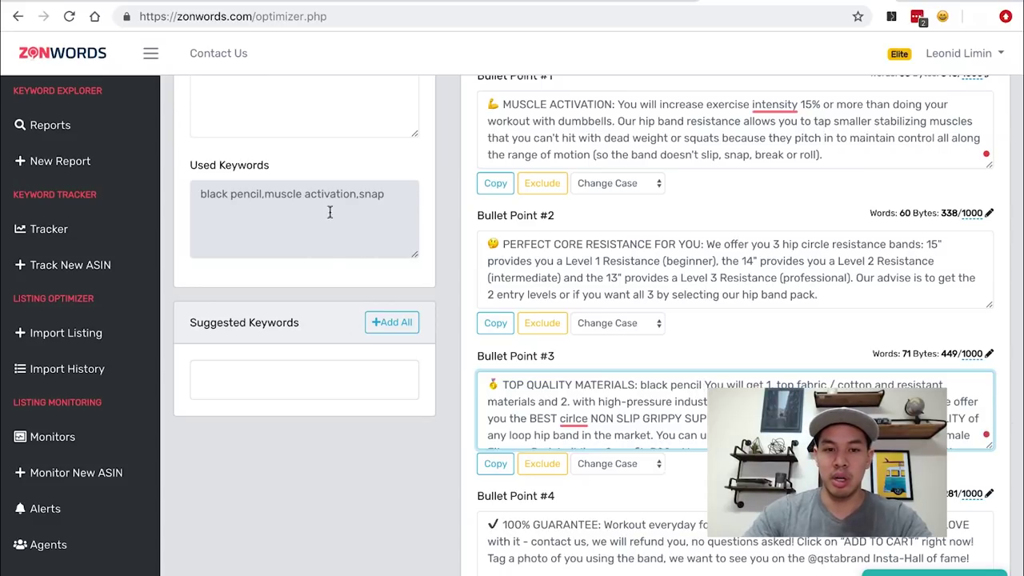
scroll(326, 260, up, 3)
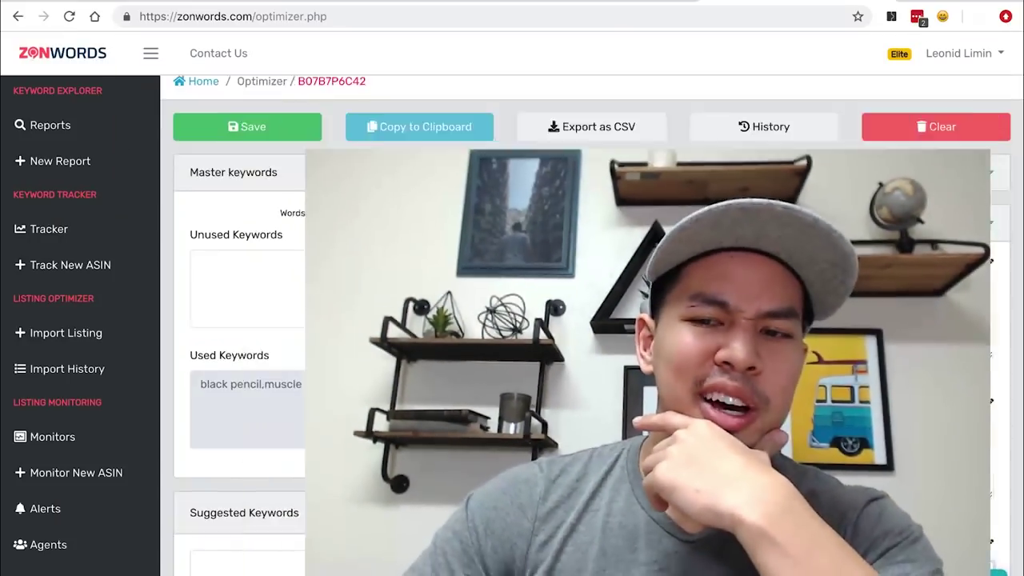
Stop editing Bullet Point #3 and go to the Listing Monitoring Monitors page
scroll(528, 421, down, 3)
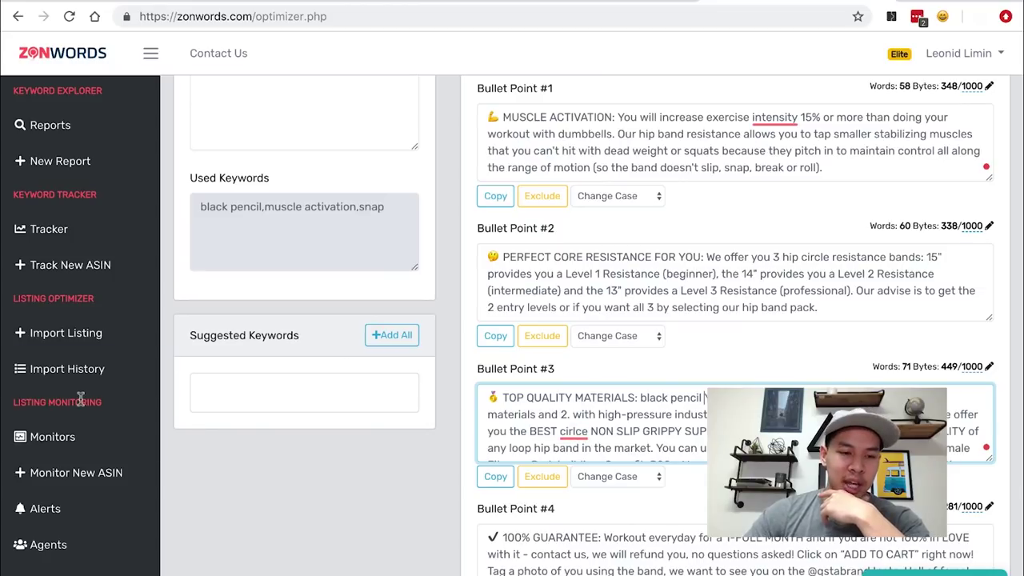
click(109, 402)
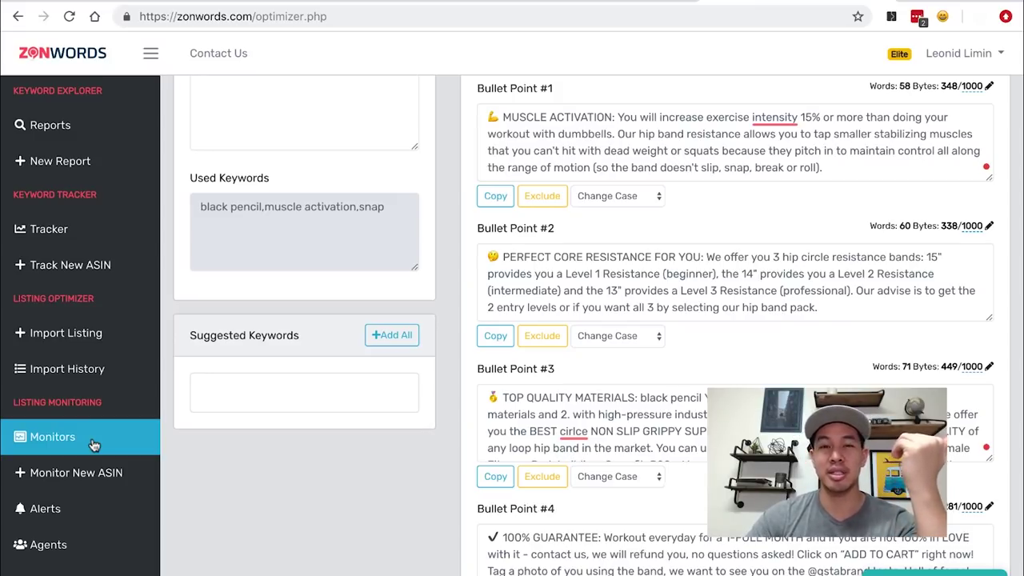
click(94, 445)
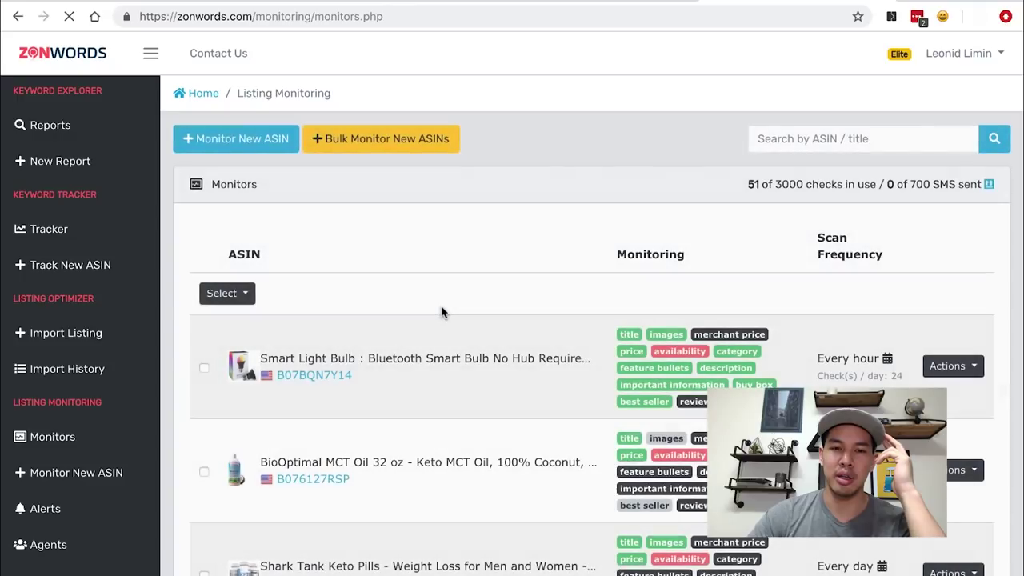
Show the Smart Light Bulb row's price and availability alert popover in the Monitors list
scroll(441, 312, down, 1)
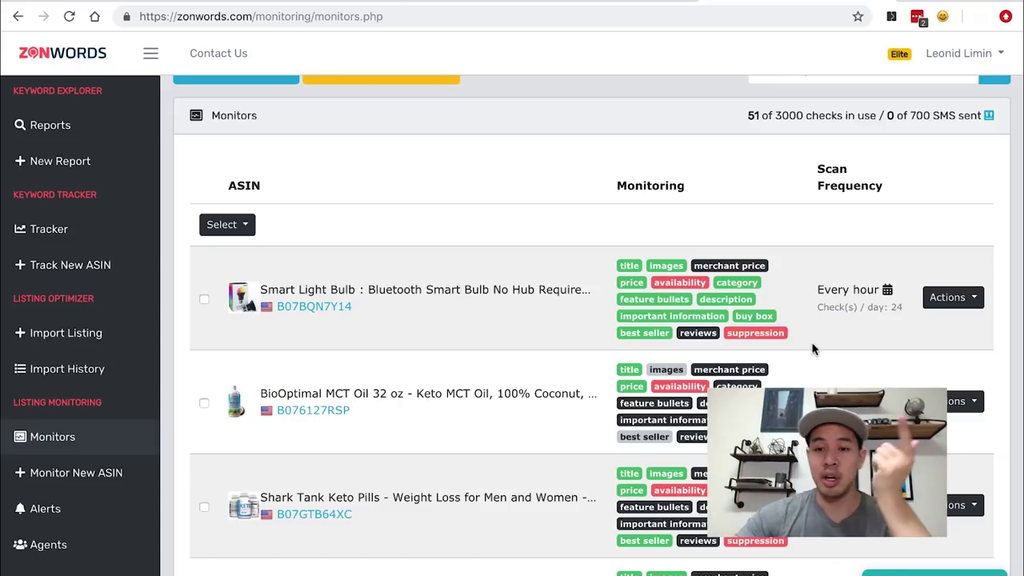
mouse_move(632, 282)
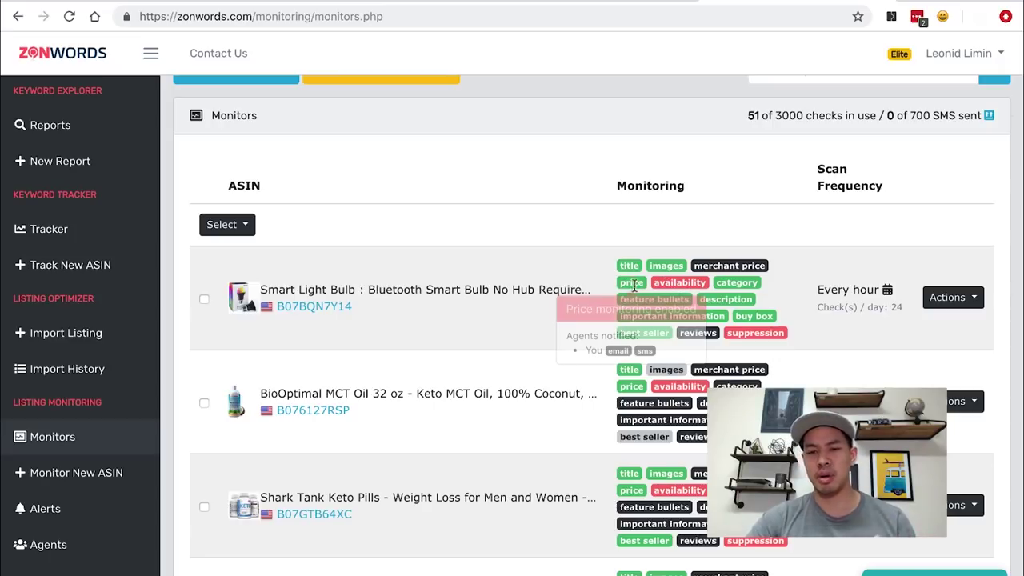
mouse_move(695, 282)
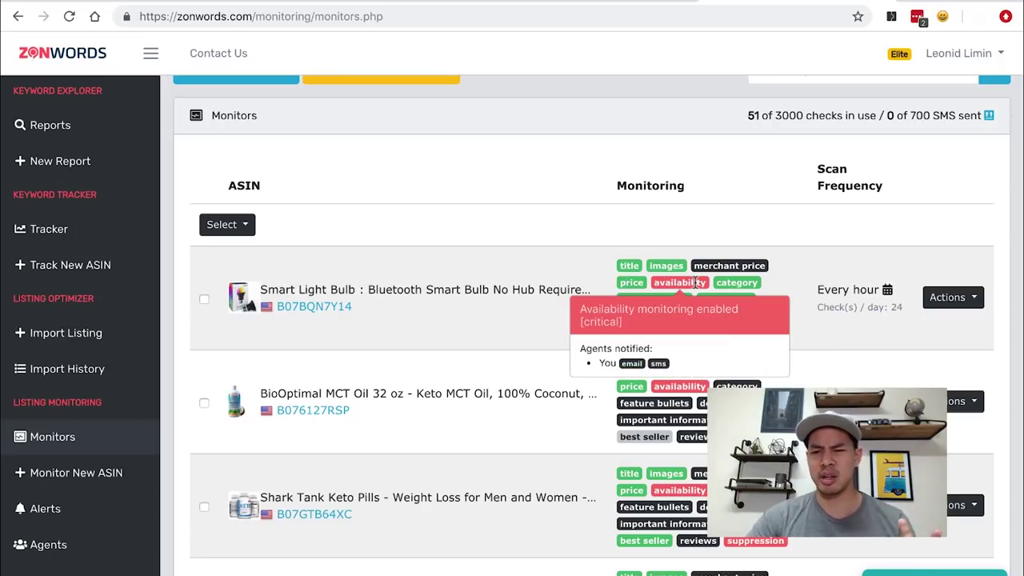
double_click(697, 282)
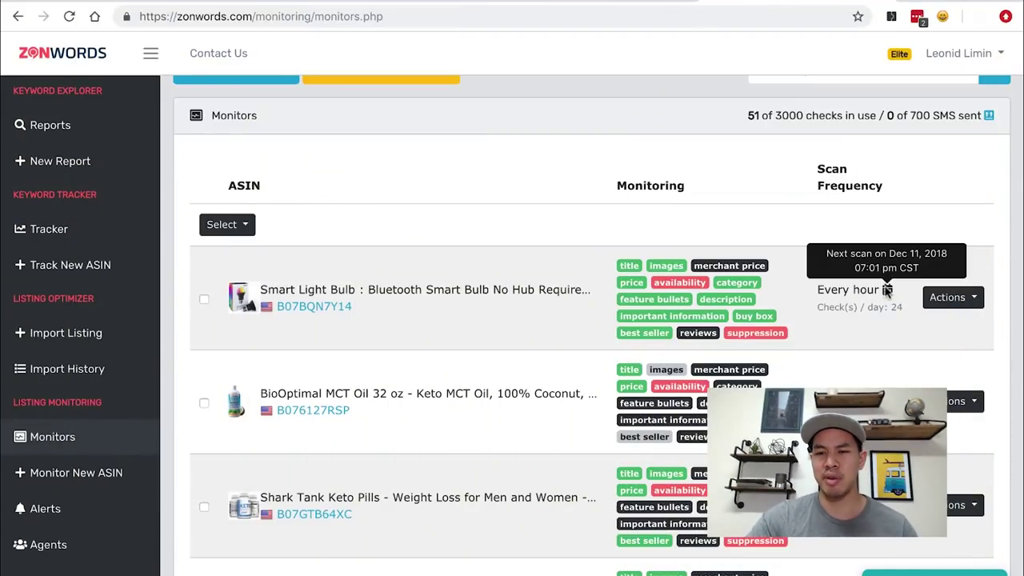
Open Configure Monitoring for the Smart Light Bulb and keep Frequency at Every hour
click(949, 296)
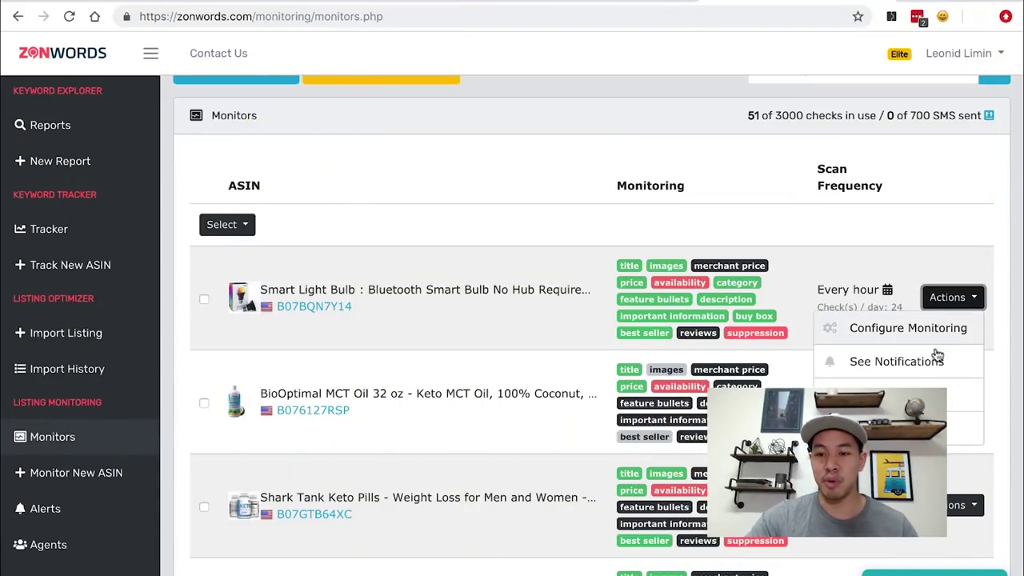
click(950, 335)
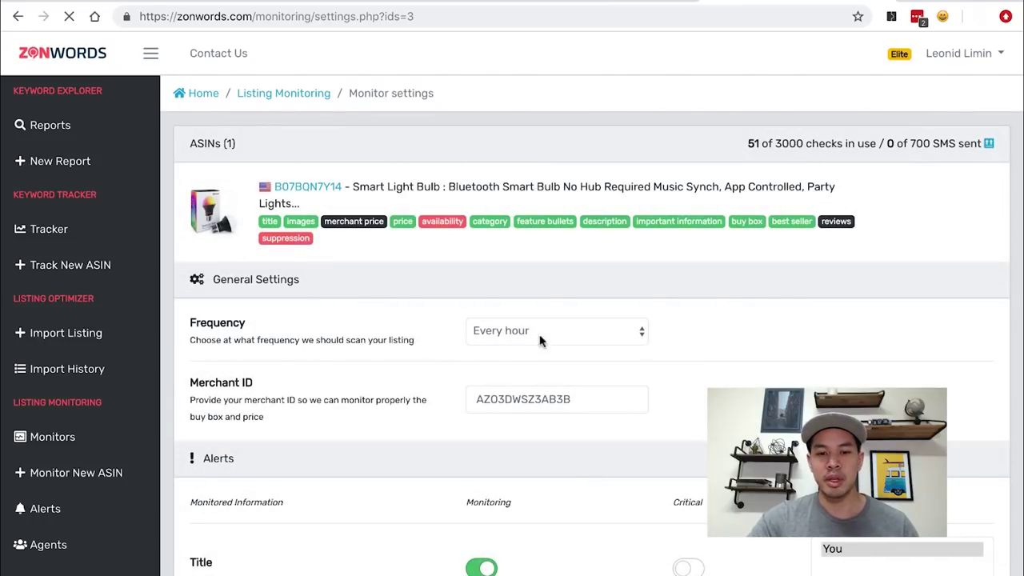
click(570, 340)
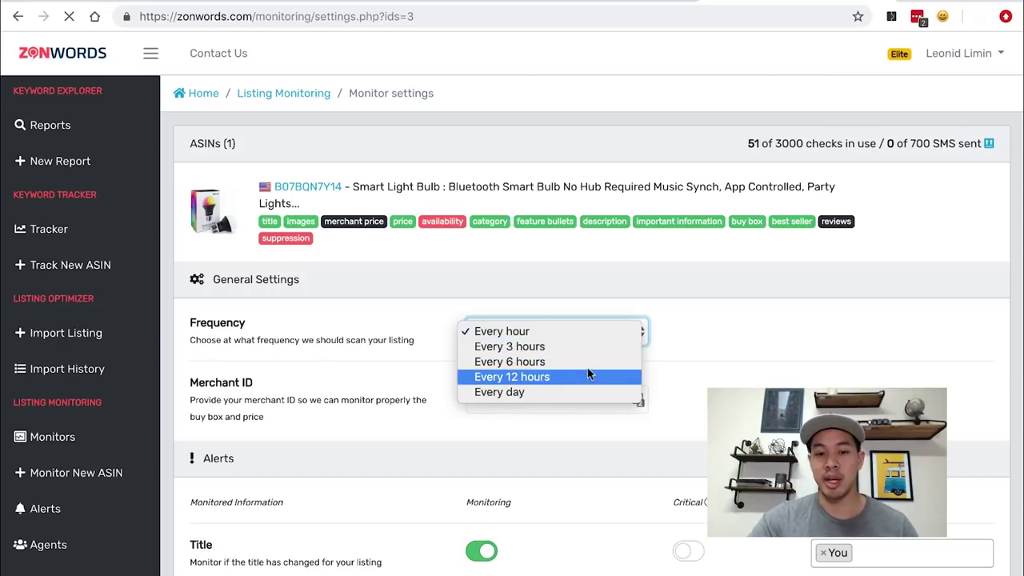
click(690, 347)
scroll(696, 344, down, 3)
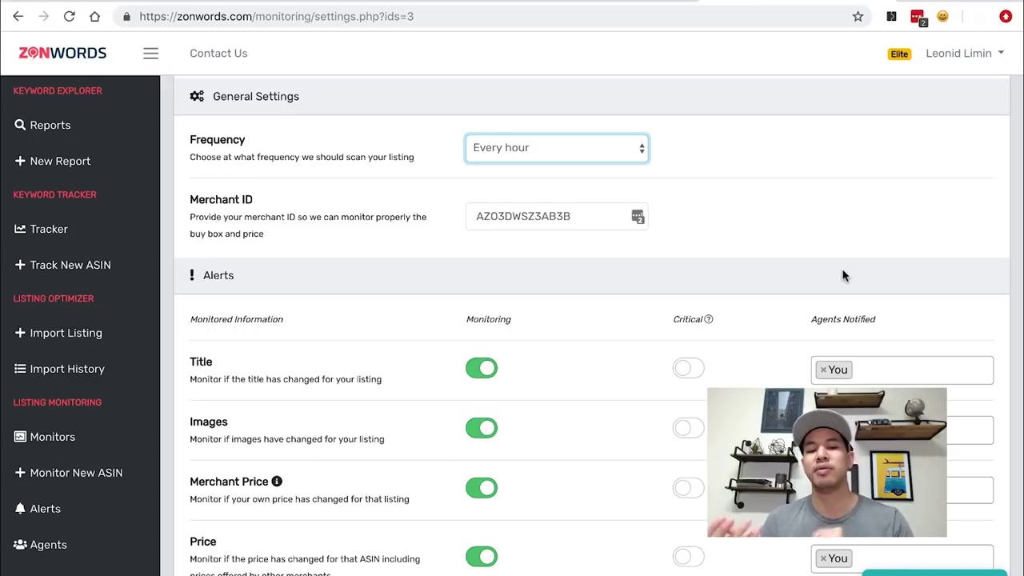
Scroll down through the per-field Alerts rows on the monitor settings page
scroll(842, 276, down, 5)
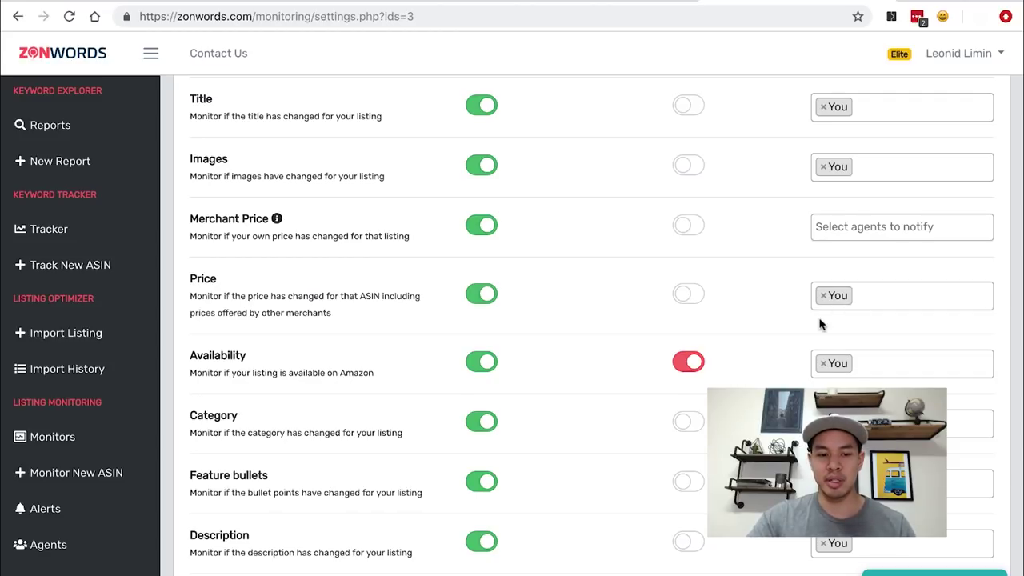
scroll(249, 242, down, 1)
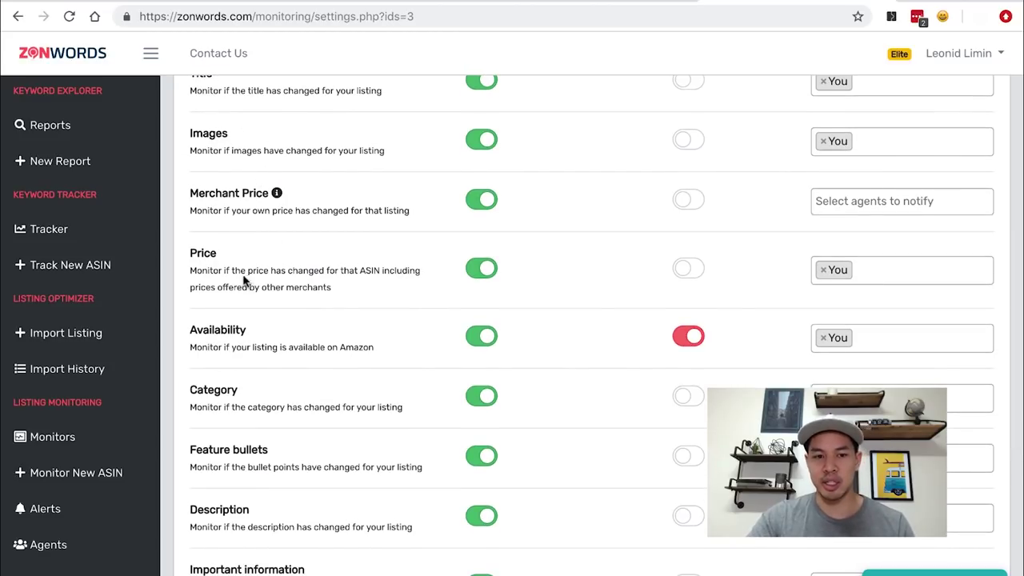
scroll(290, 323, down, 2)
scroll(289, 324, down, 4)
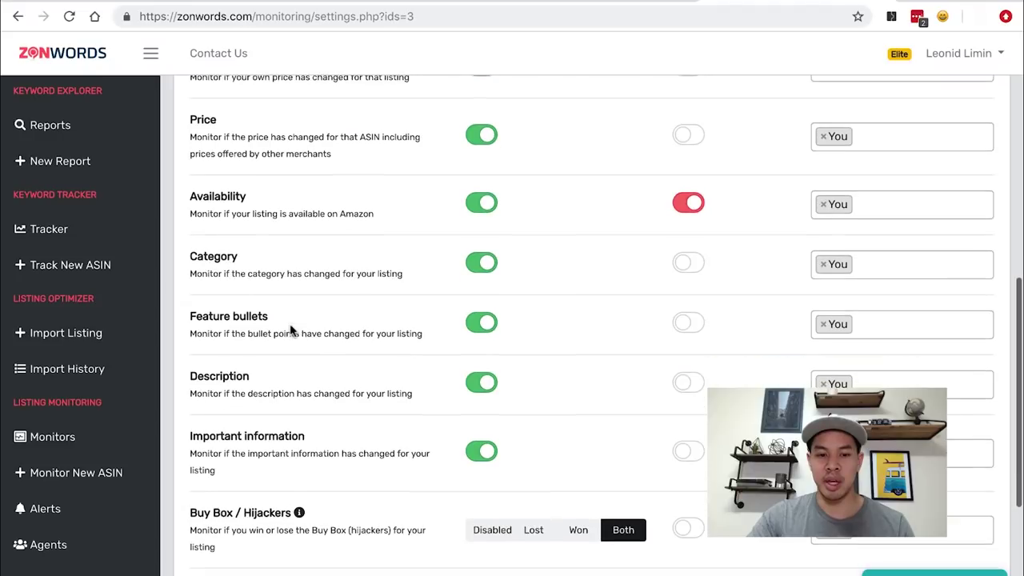
drag(210, 354, 276, 368)
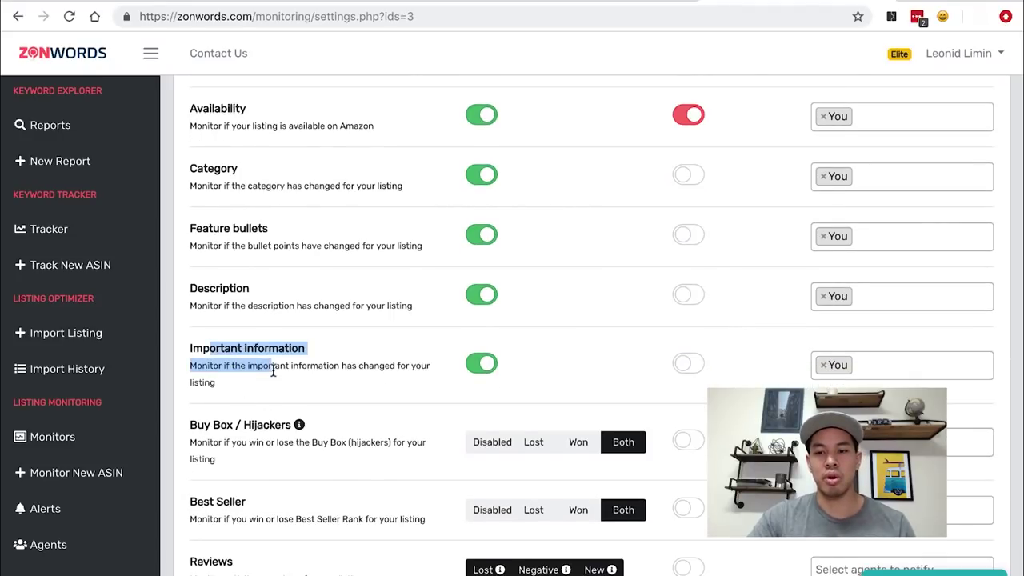
scroll(352, 360, down, 1)
click(368, 343)
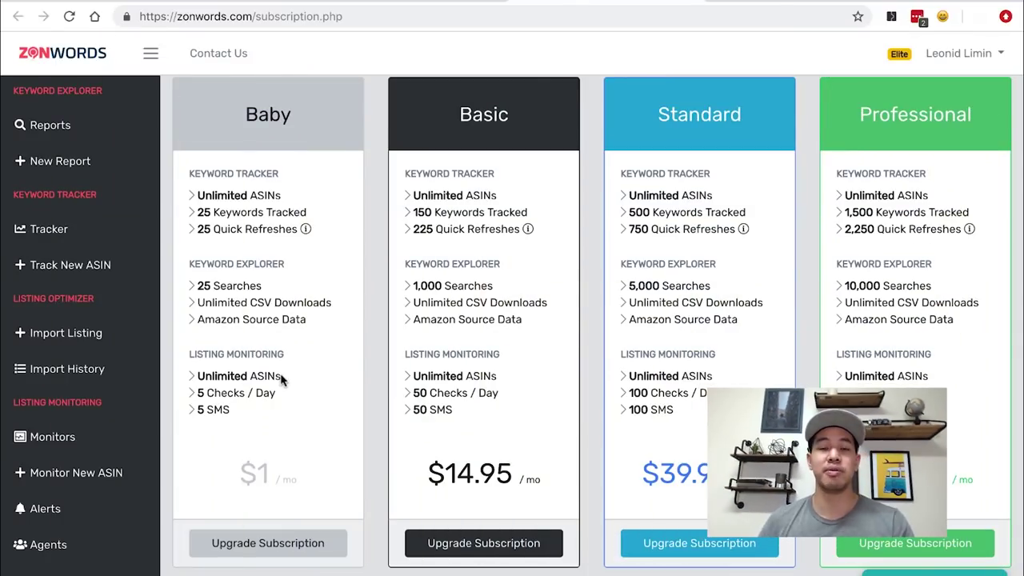
scroll(281, 380, down, 6)
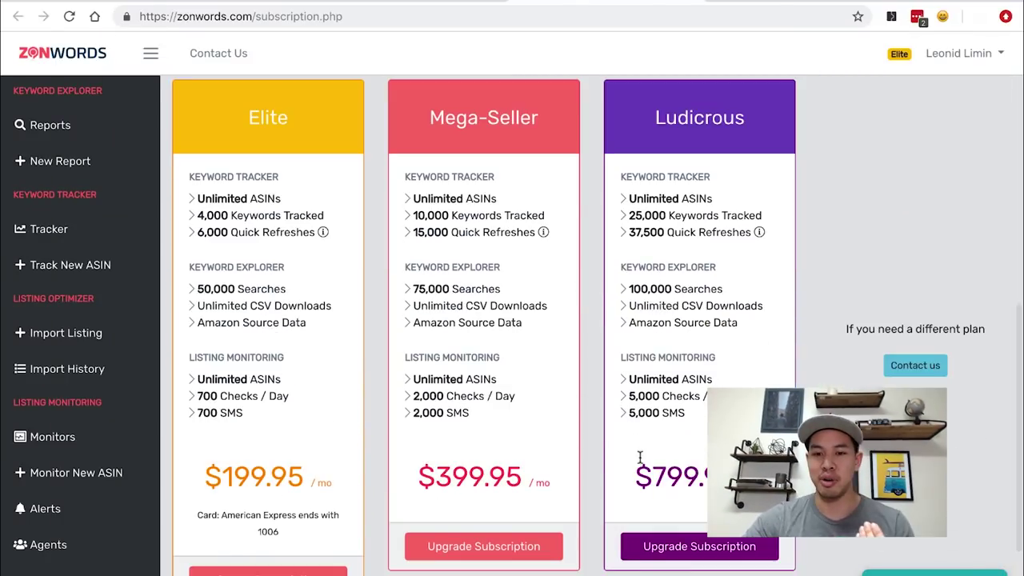
drag(637, 476, 720, 480)
click(720, 480)
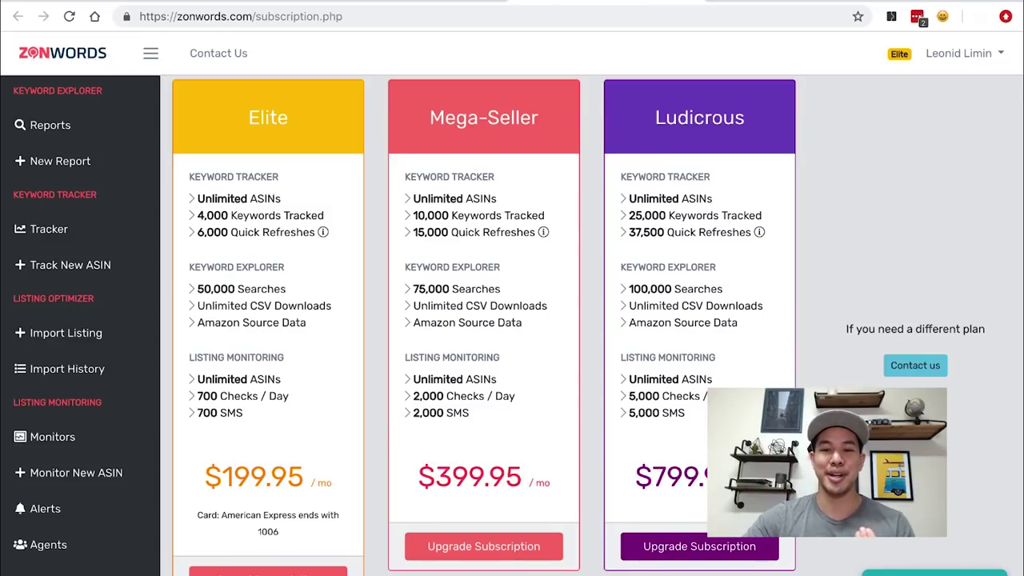
drag(637, 478, 720, 480)
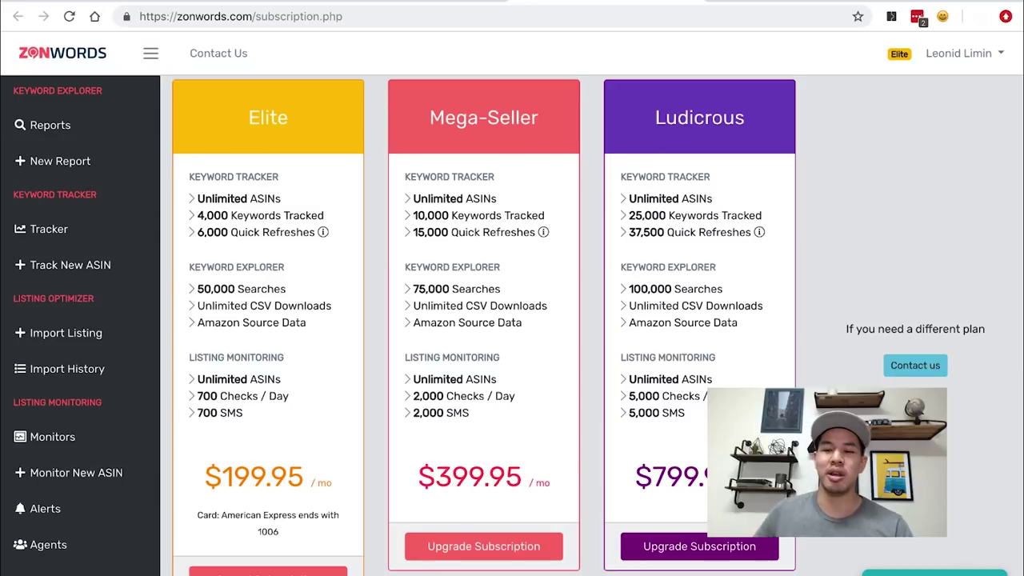
scroll(512, 320, up, 5)
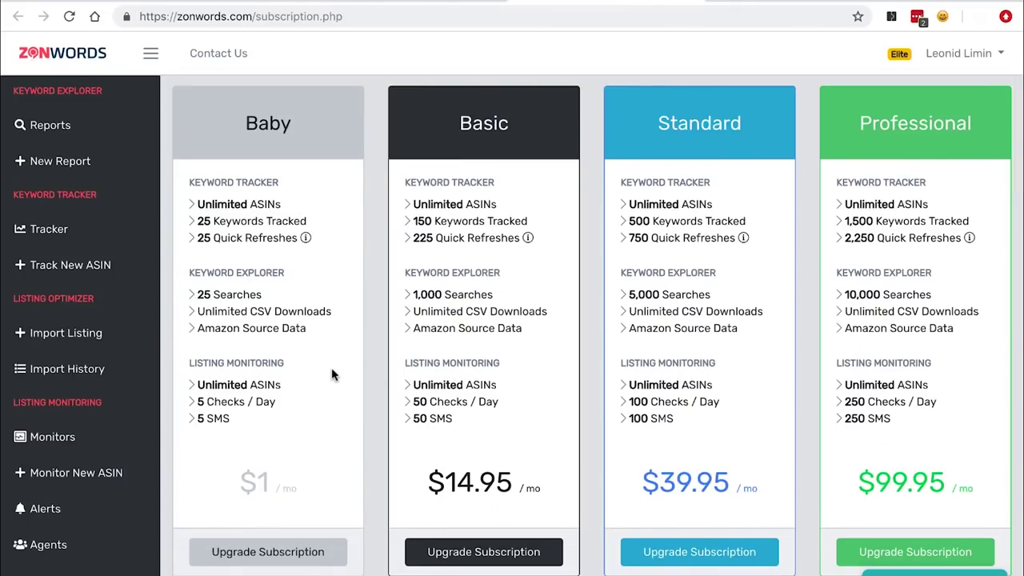
drag(185, 288, 298, 424)
click(296, 362)
drag(196, 200, 287, 238)
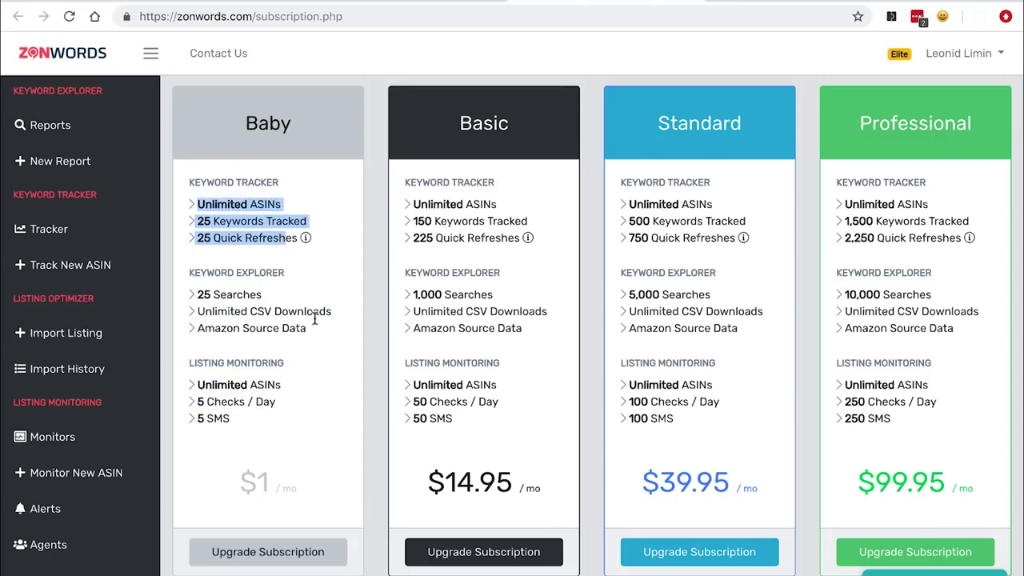